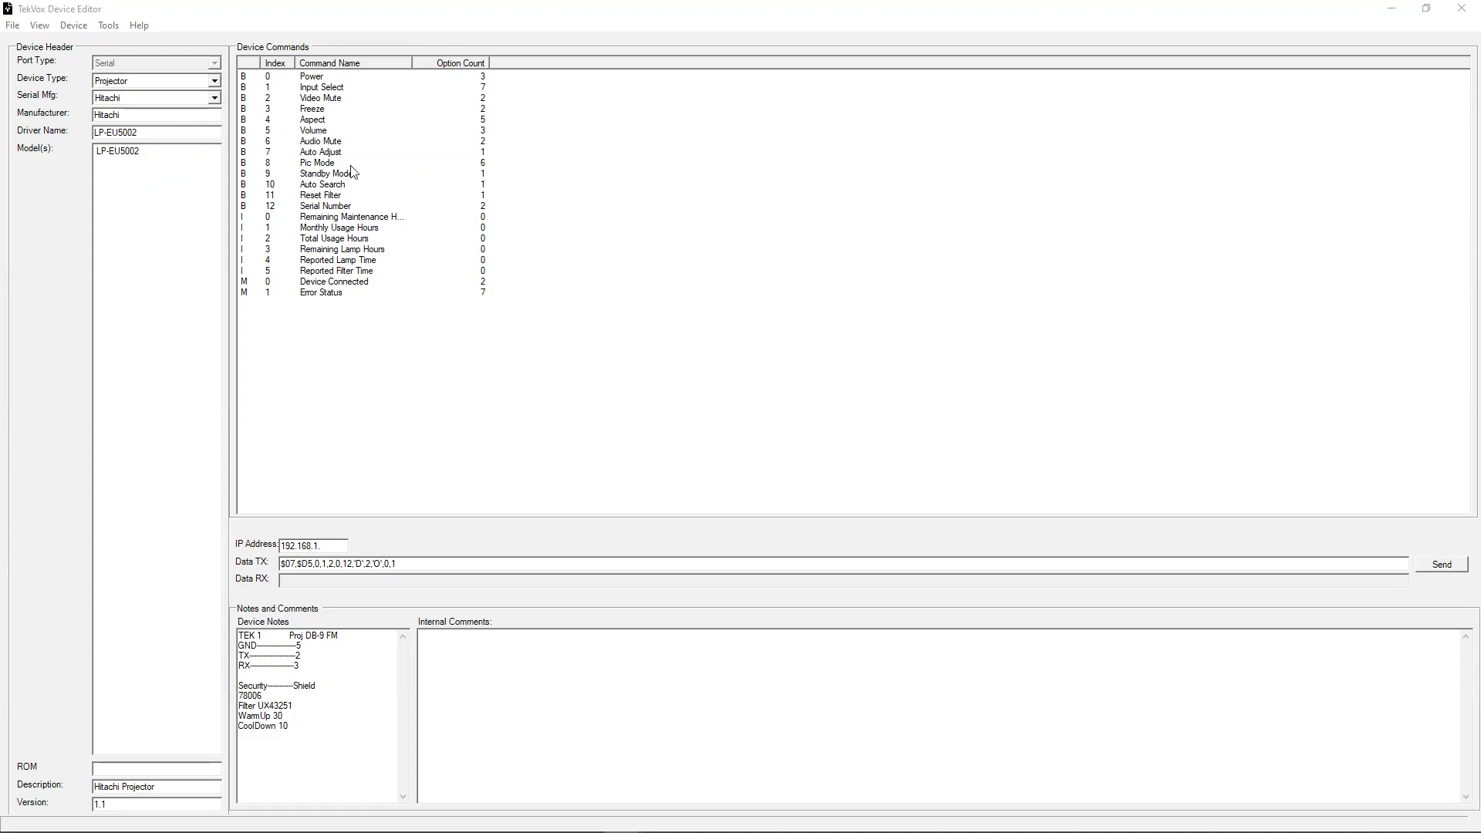
# Step: Open the Hitachi LP-EU5002 v1.1.tvd driver file from the Drivers folder
pyautogui.click(14, 26)
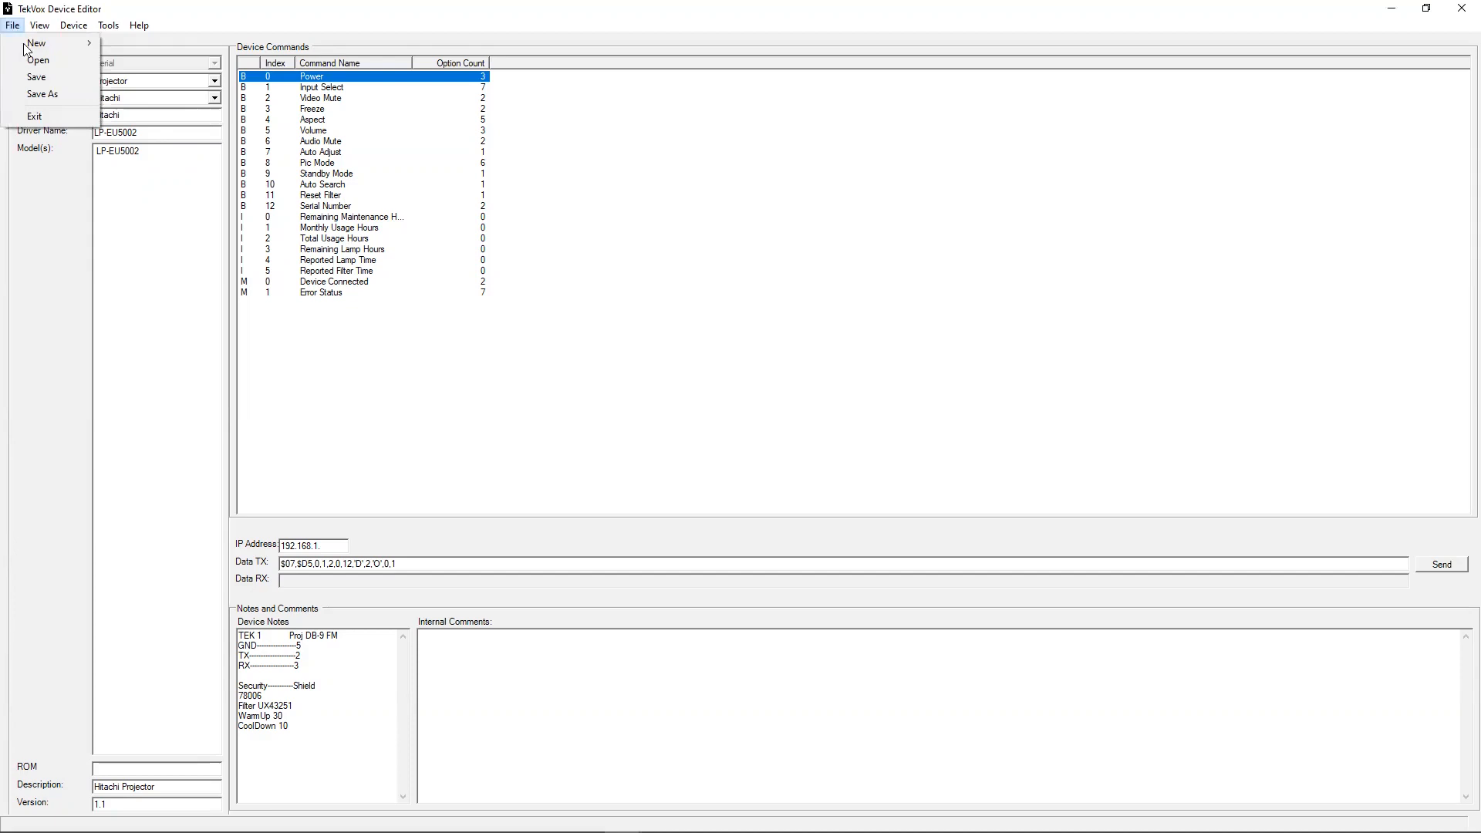
pyautogui.click(38, 60)
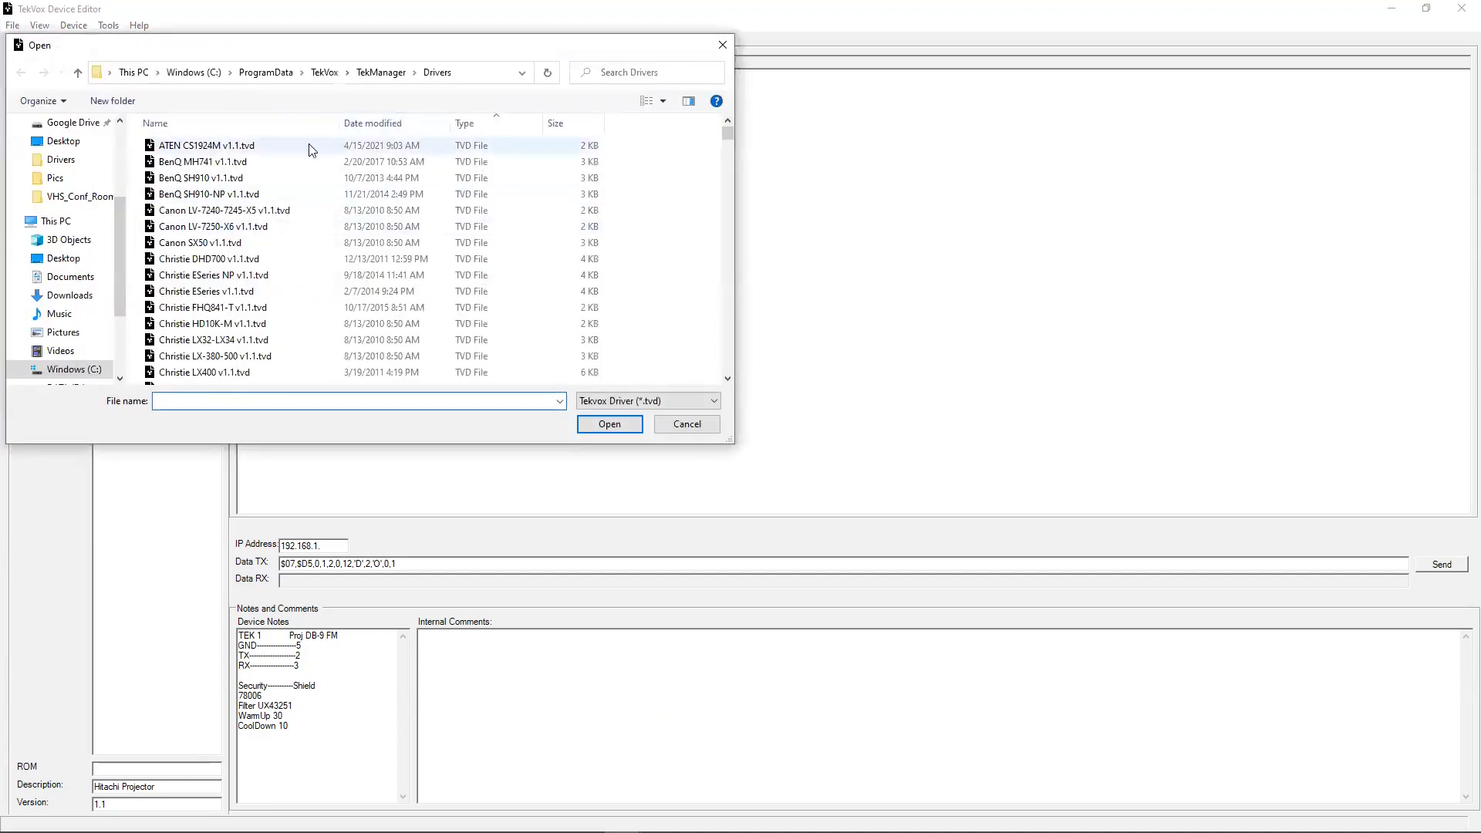
pyautogui.scroll(-15, 312, 255)
pyautogui.scroll(-5, 309, 253)
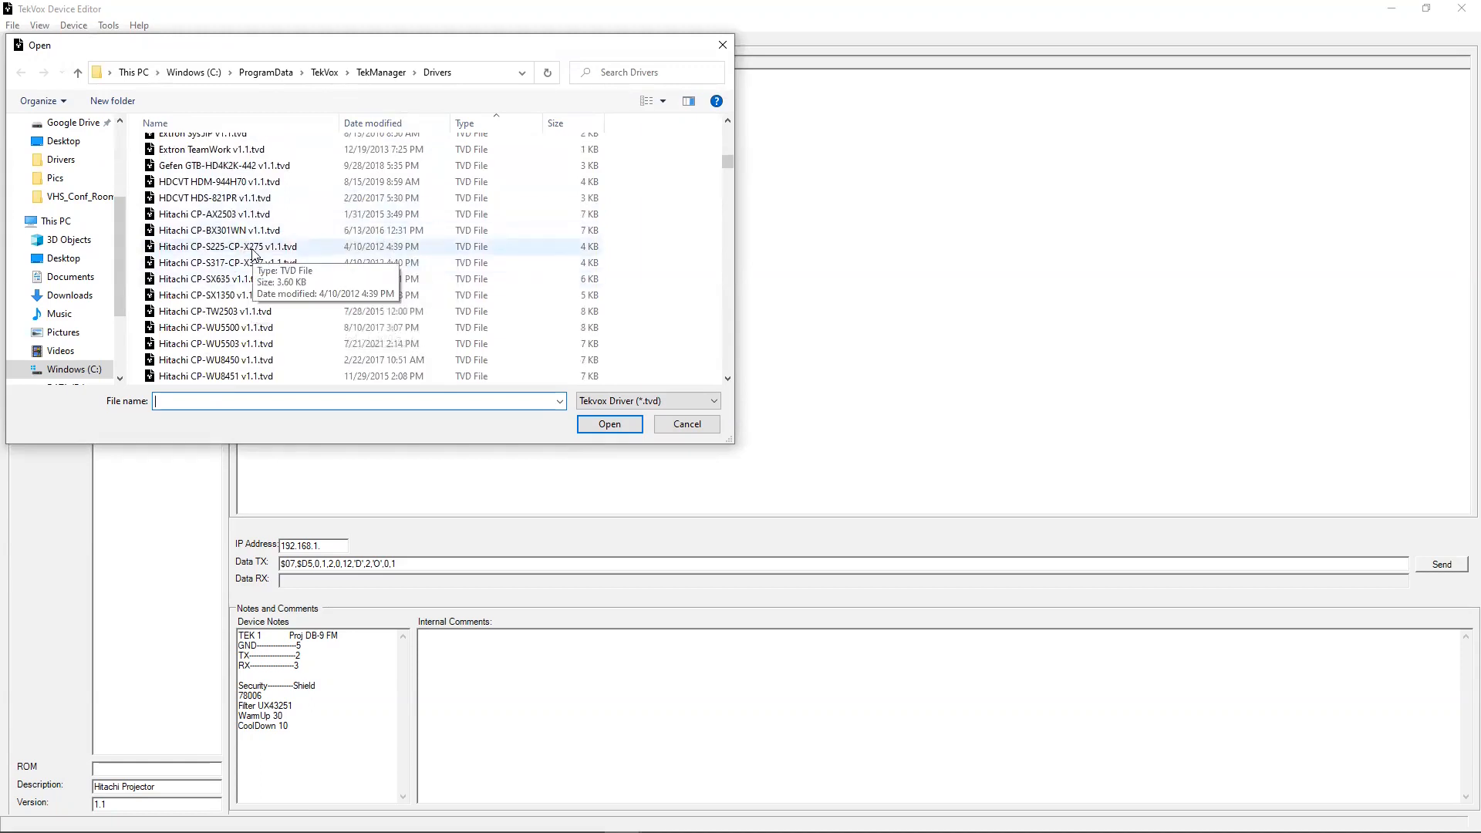
pyautogui.scroll(-8, 262, 255)
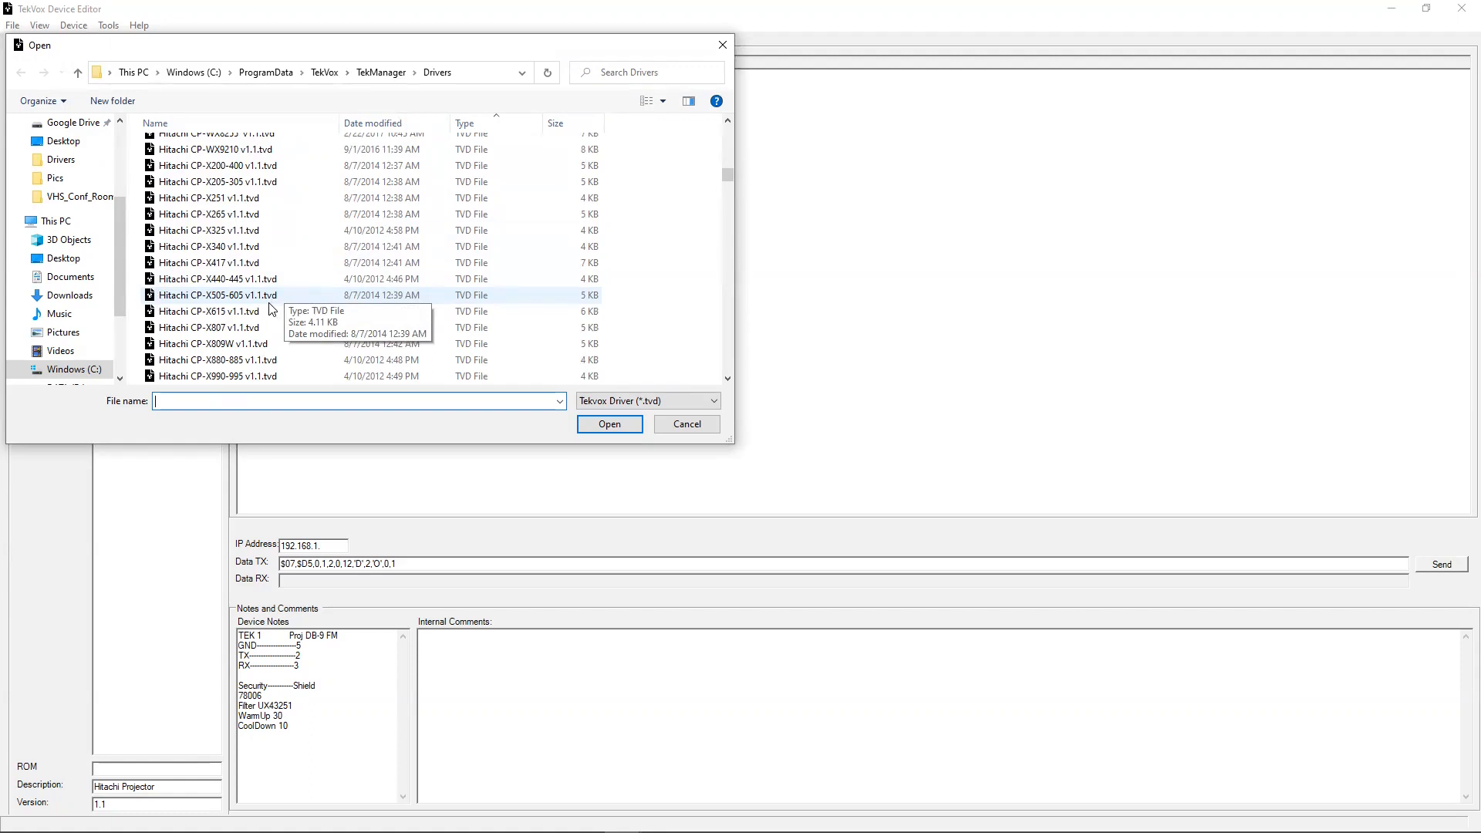
pyautogui.scroll(-5, 270, 308)
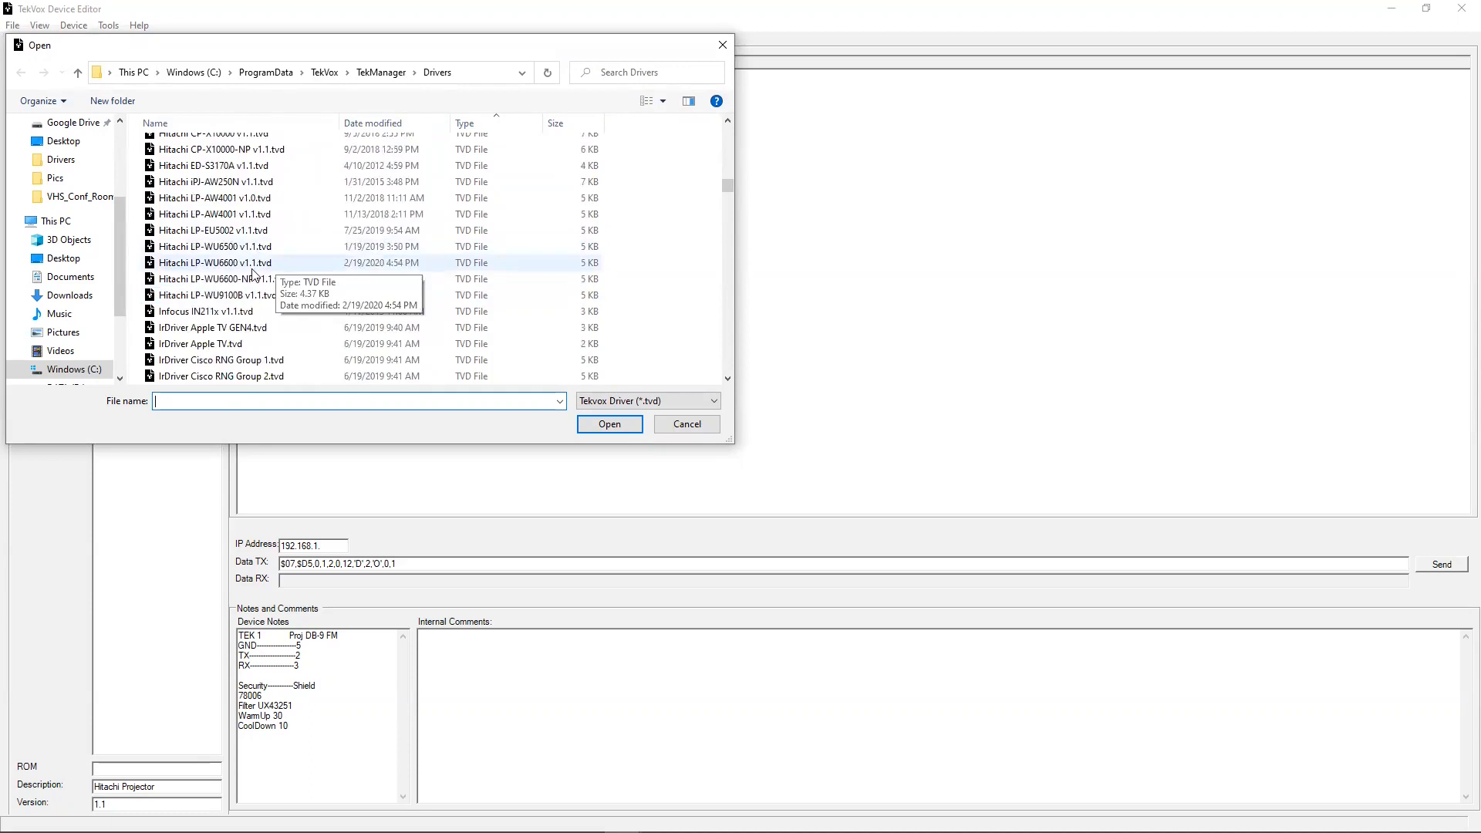
pyautogui.doubleClick(239, 231)
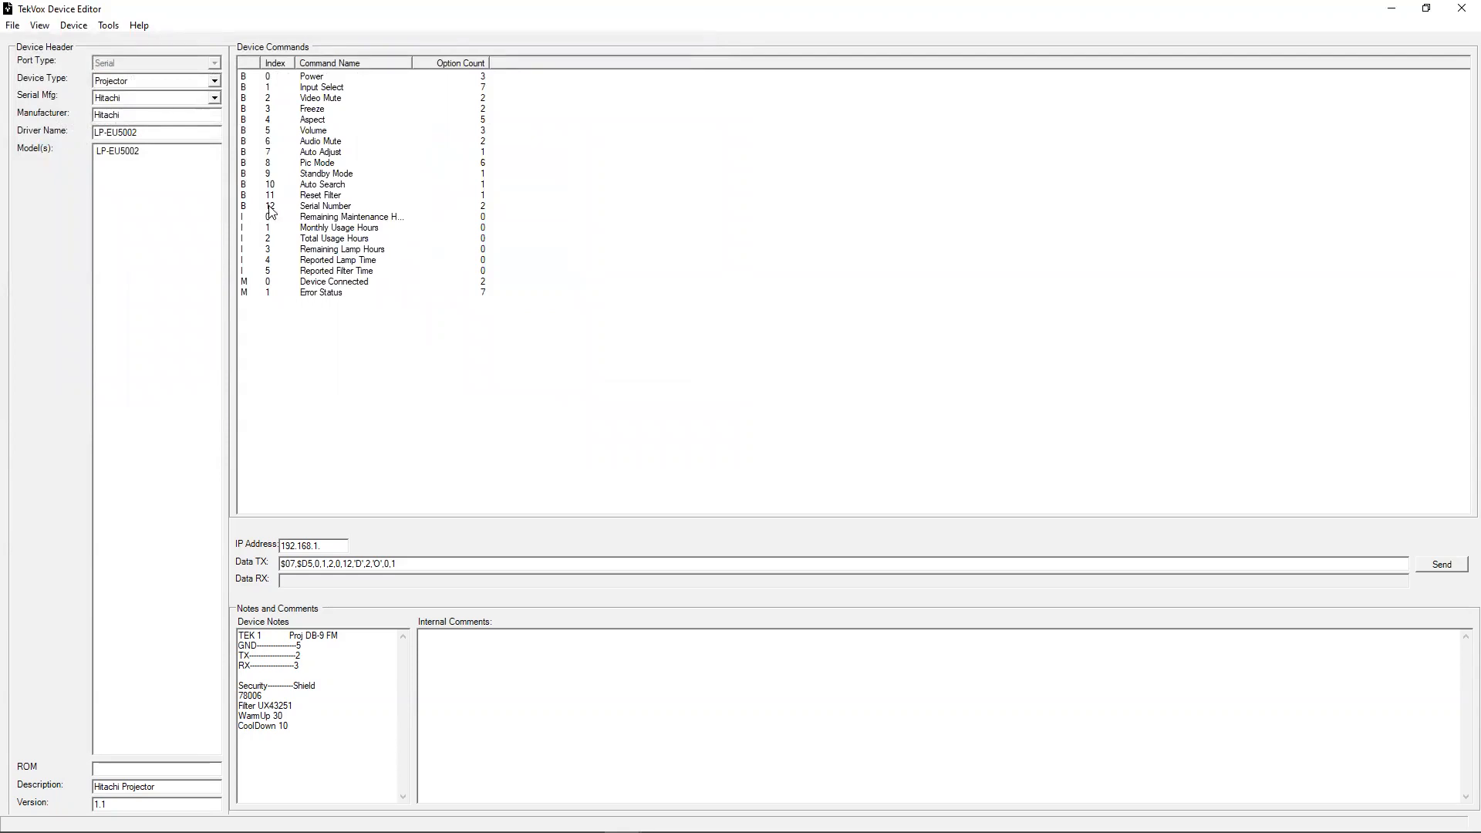
# Step: Review the device's serial port settings, including the available serial types, and accept them with RS-232 kept
pyautogui.click(79, 24)
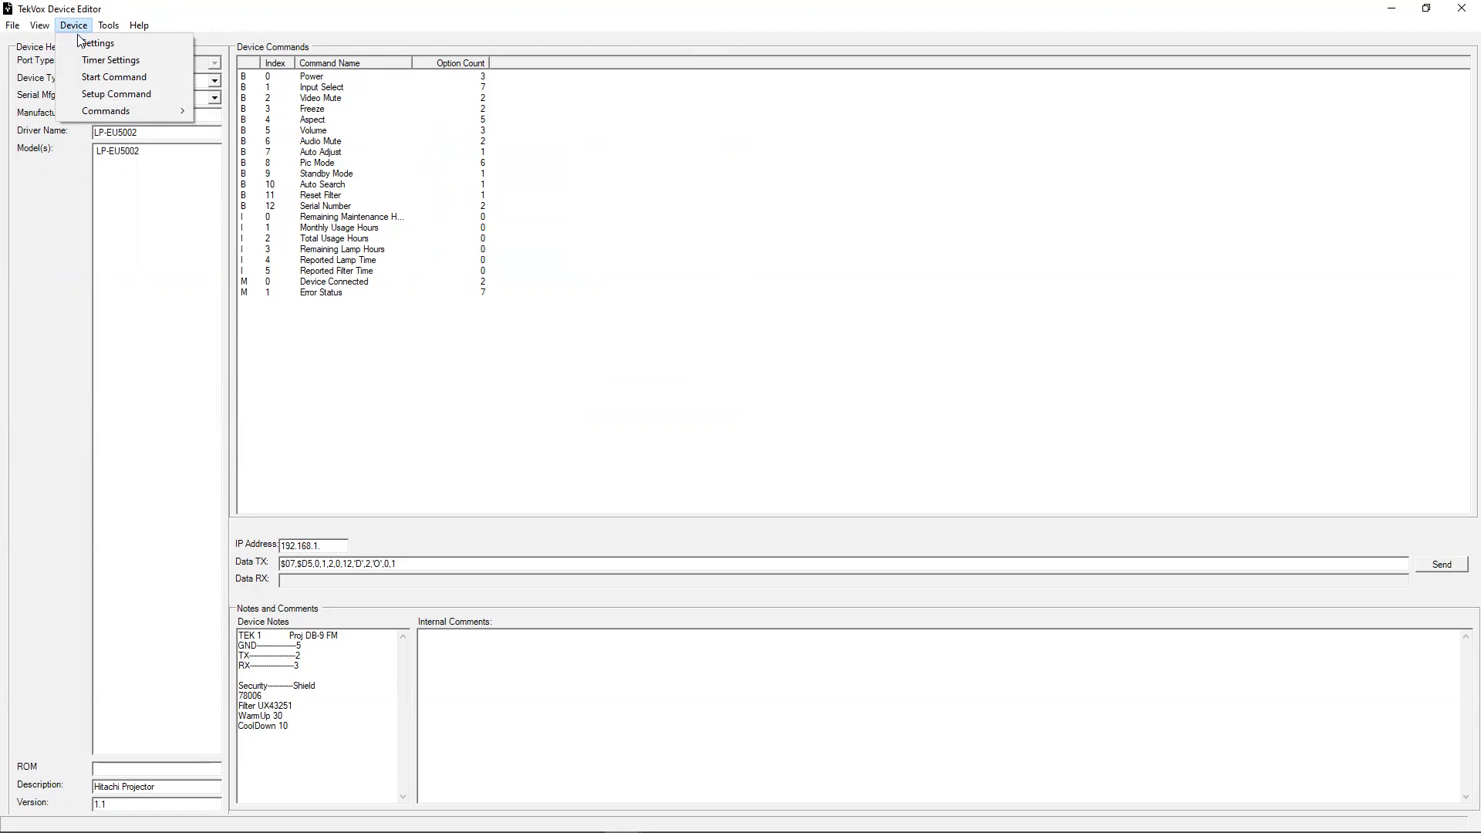
pyautogui.click(83, 44)
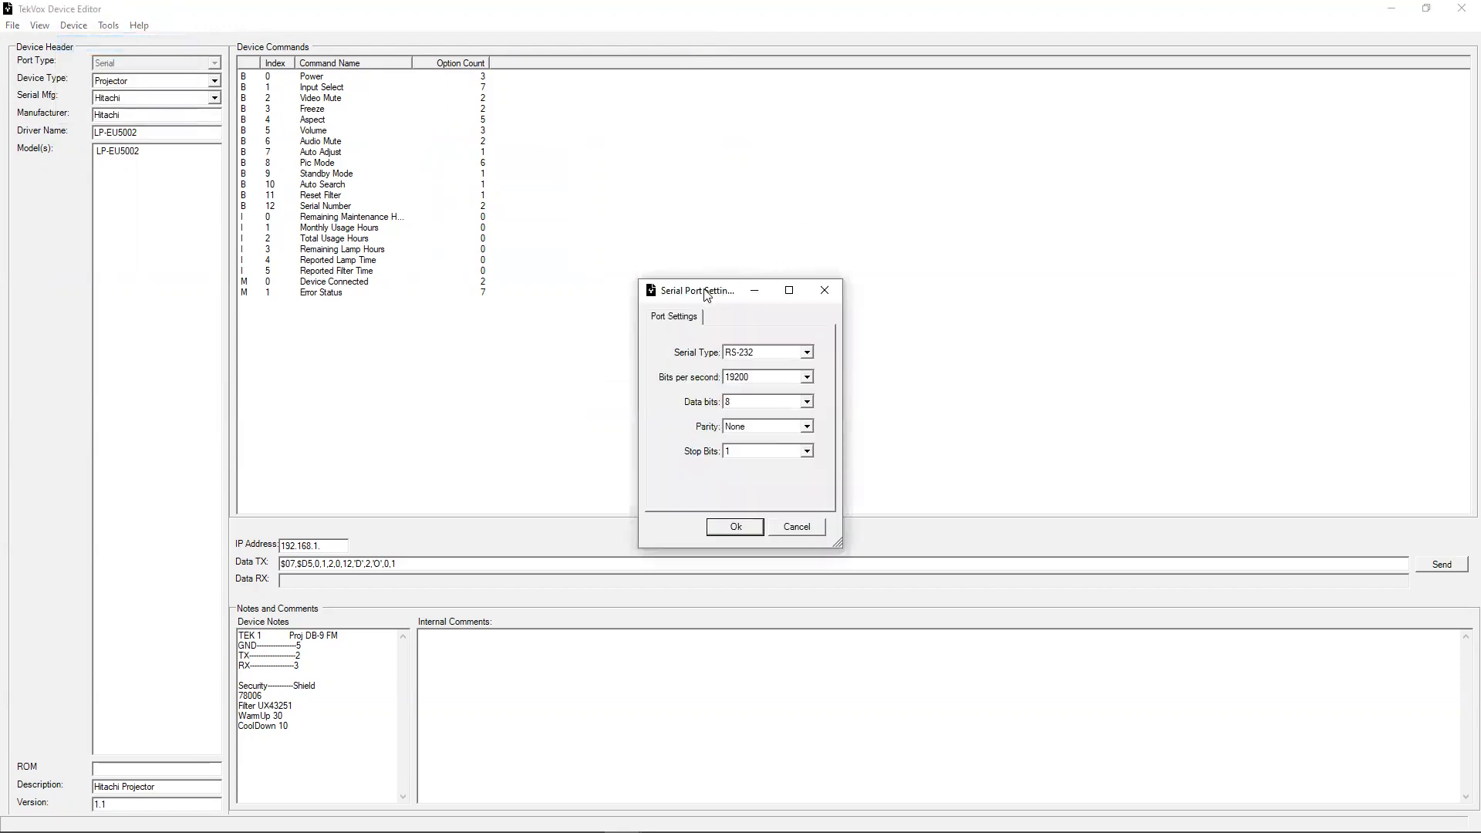
pyautogui.moveTo(729, 283); pyautogui.dragTo(555, 104)
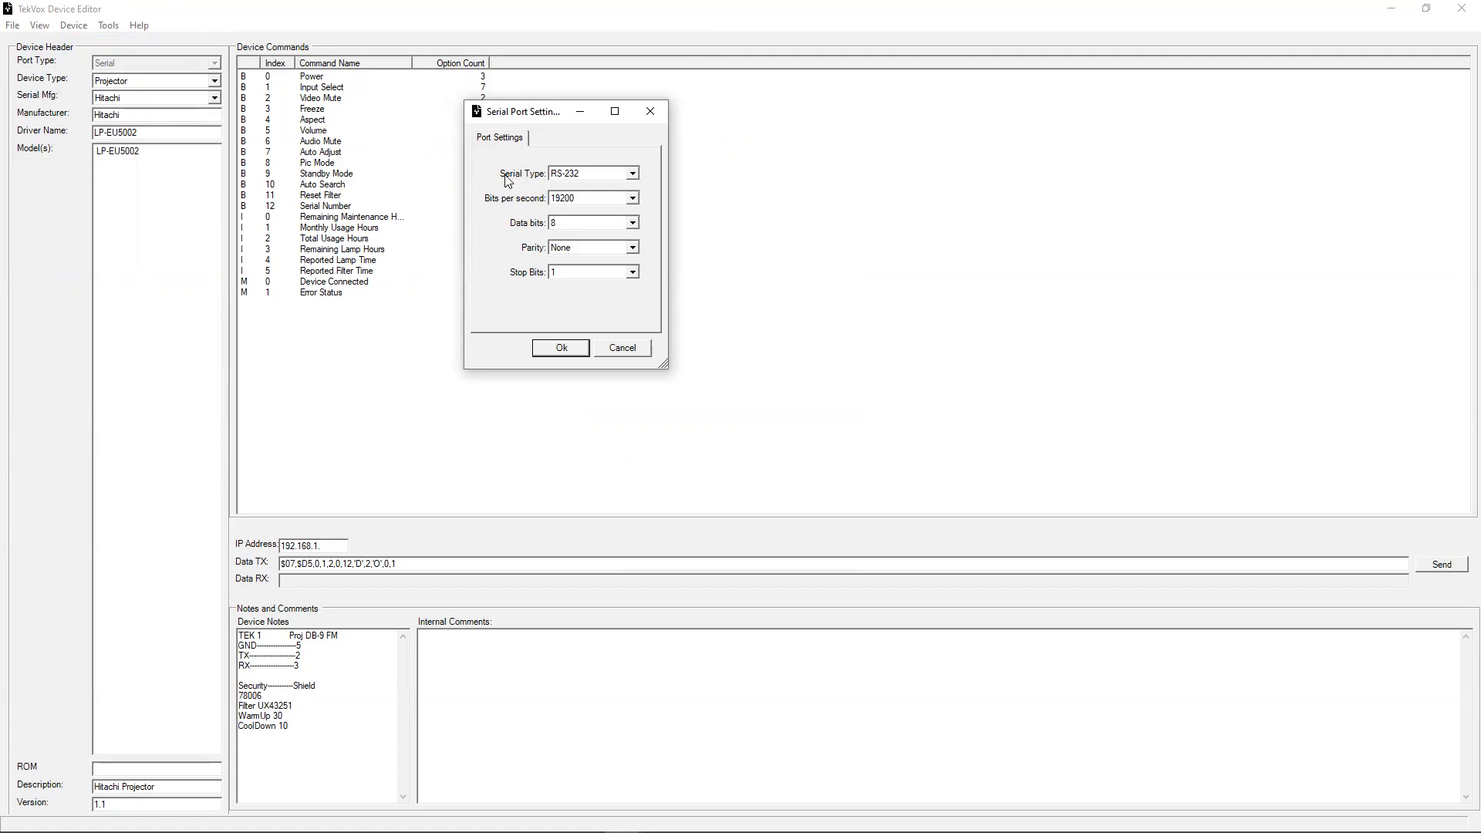
pyautogui.click(639, 177)
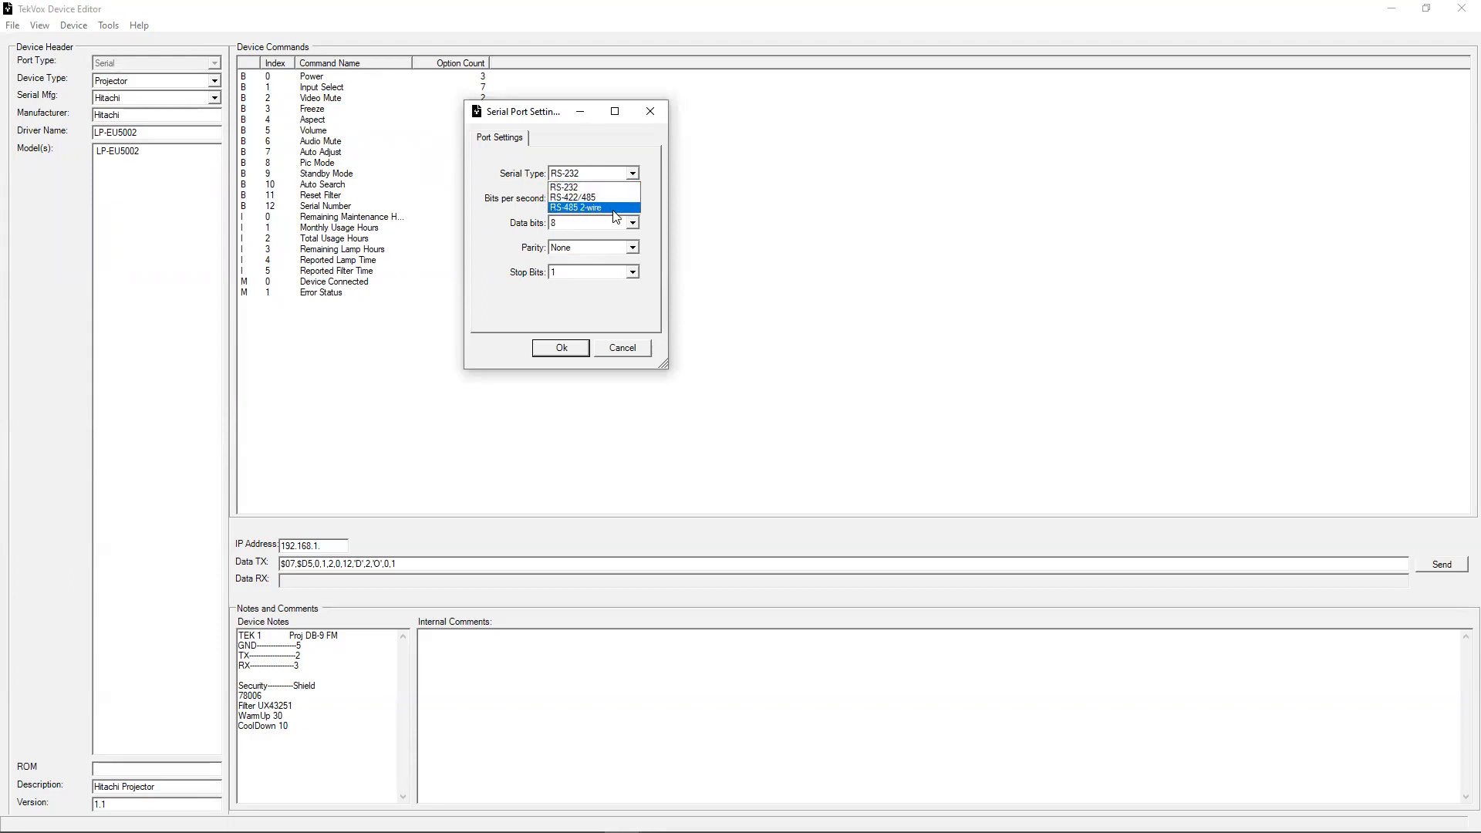
pyautogui.click(633, 171)
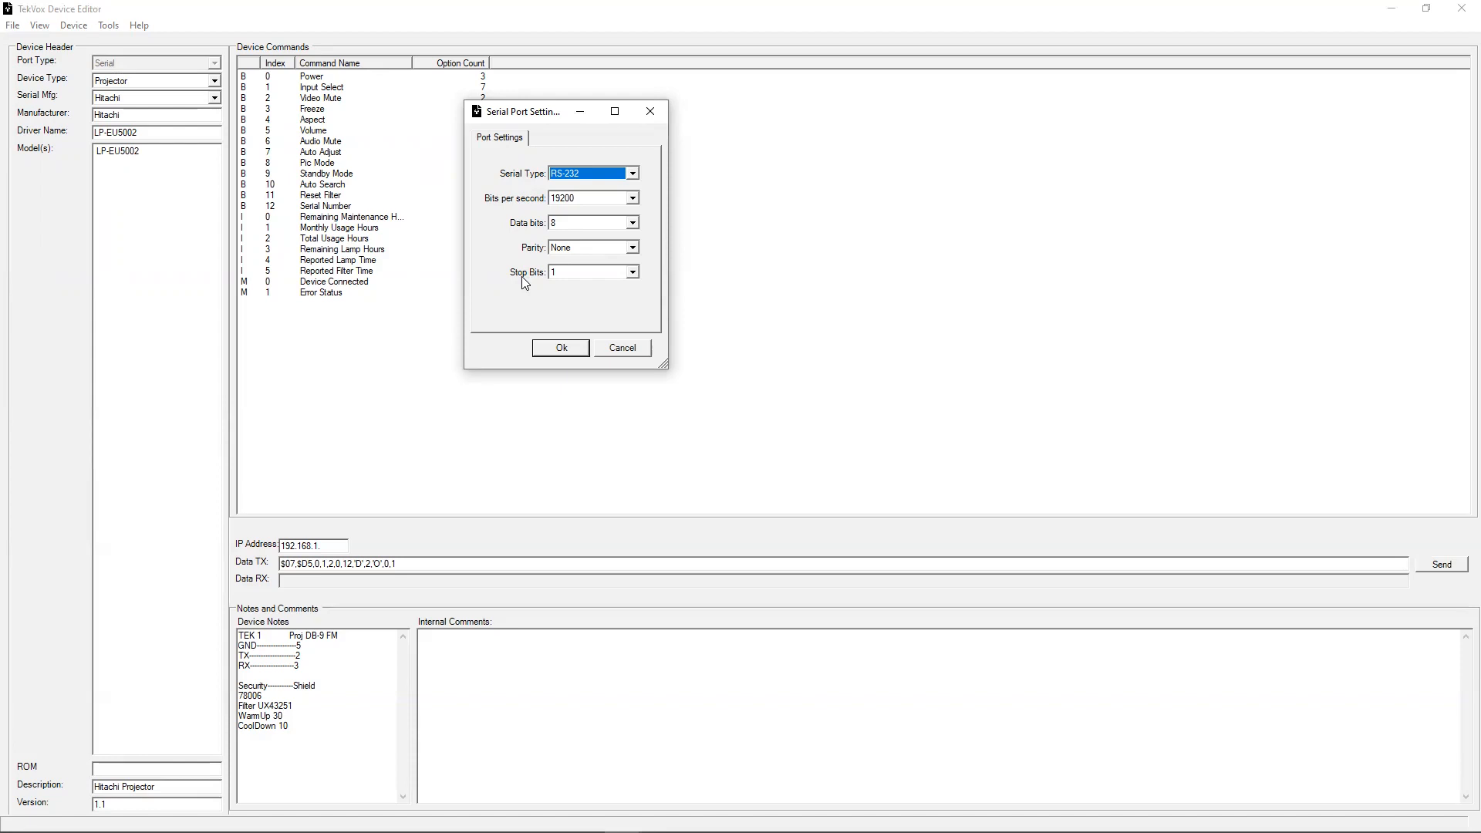
pyautogui.click(562, 348)
# Step: Review the maintenance hours and lamp hours in the device's timer settings and accept them
pyautogui.click(74, 25)
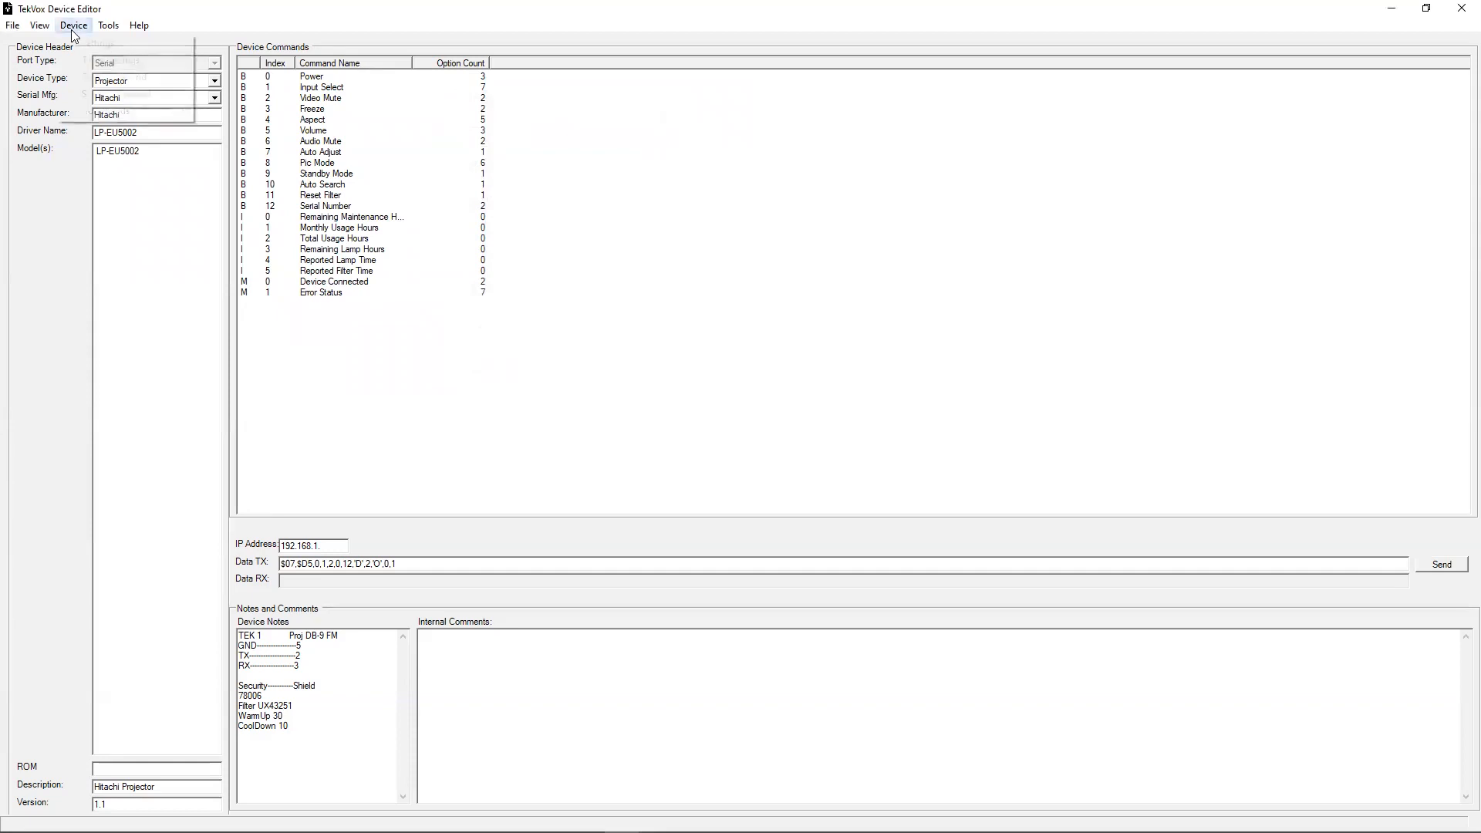
pyautogui.click(84, 65)
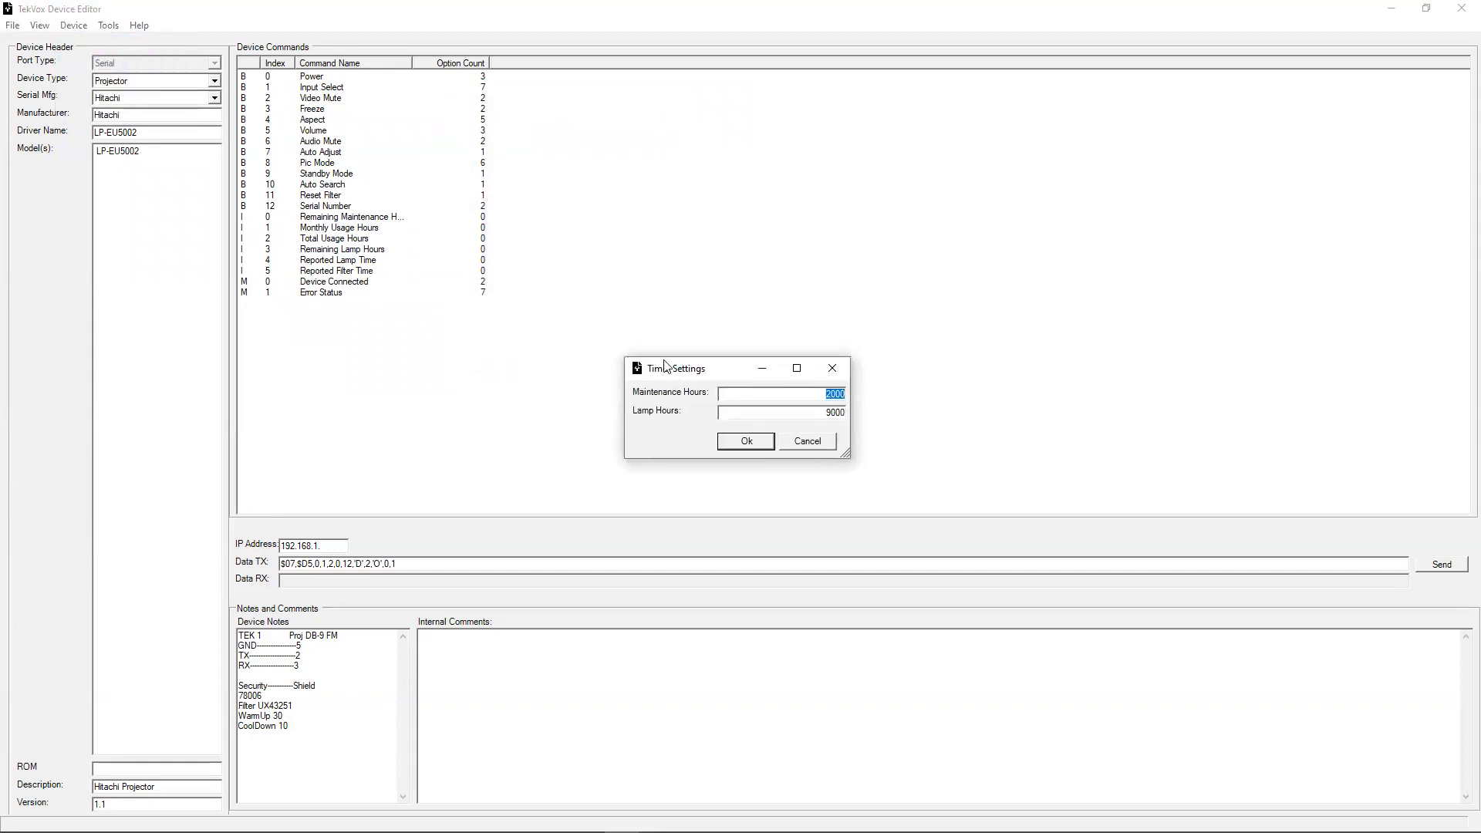
pyautogui.moveTo(664, 365); pyautogui.dragTo(671, 178)
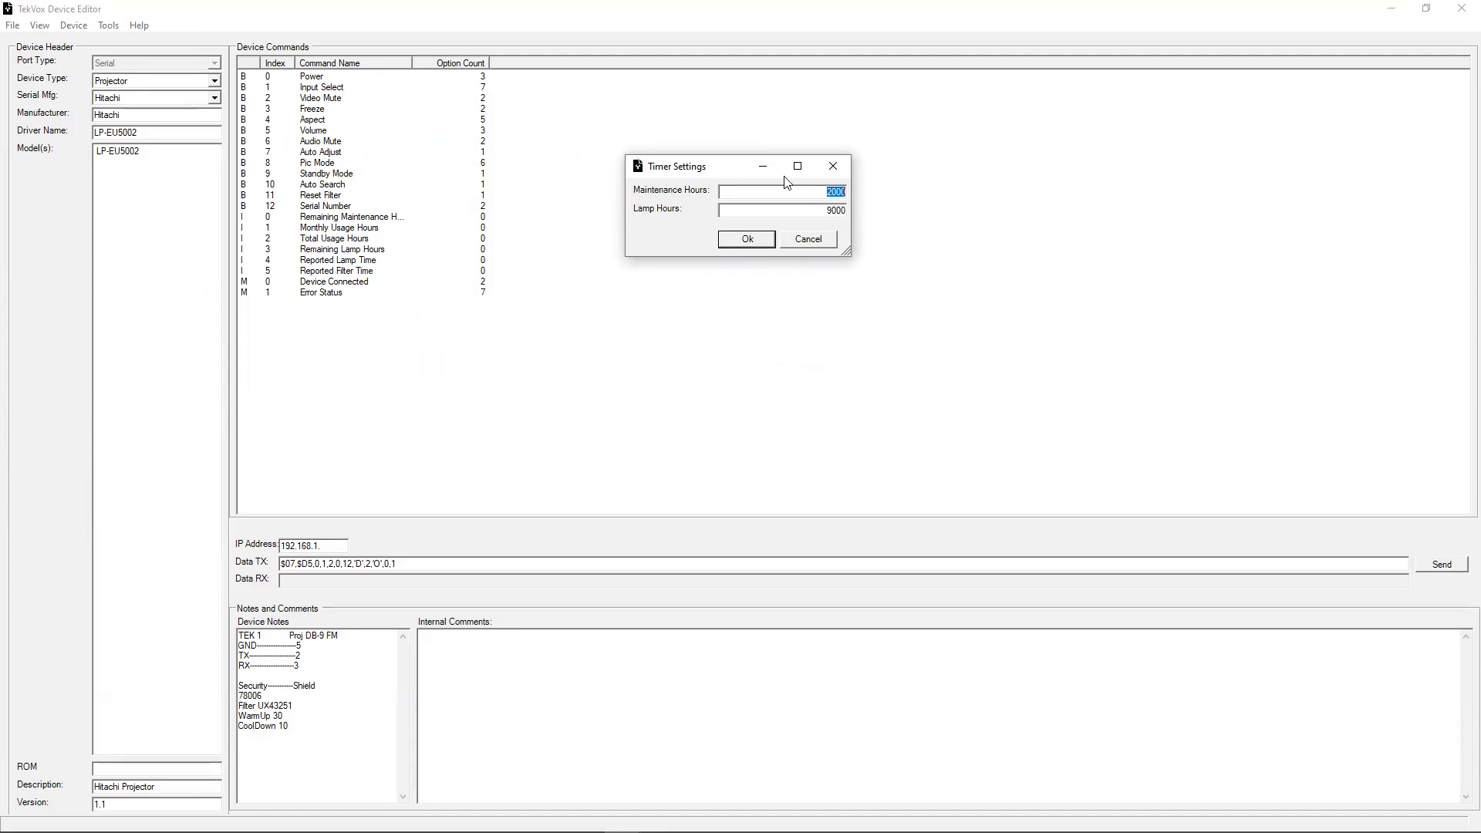
pyautogui.click(823, 193)
pyautogui.click(747, 239)
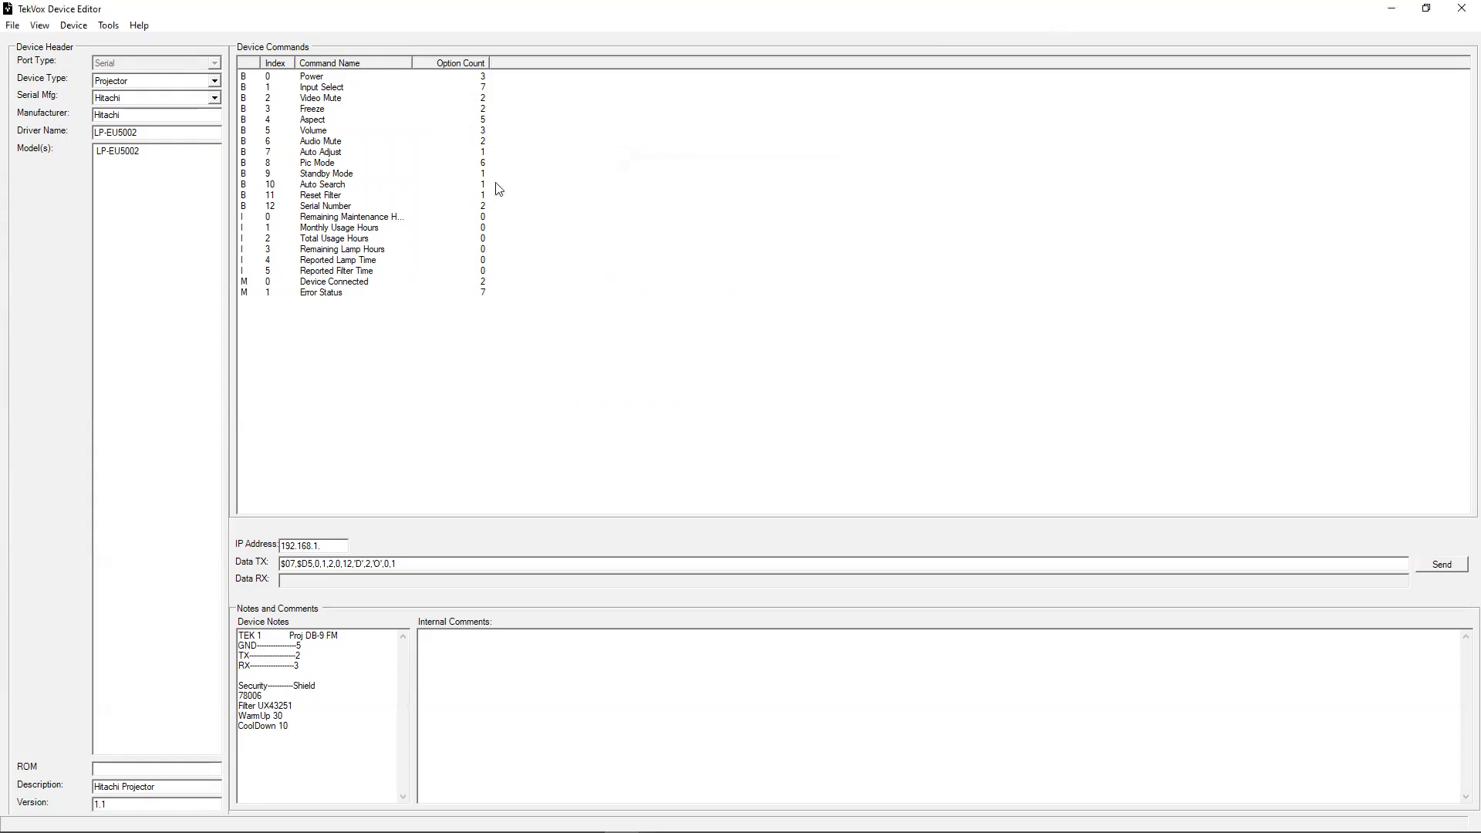
# Step: Open the device's setup command settings and choose START_CMD as the initial command type
pyautogui.click(108, 26)
pyautogui.moveTo(87, 35)
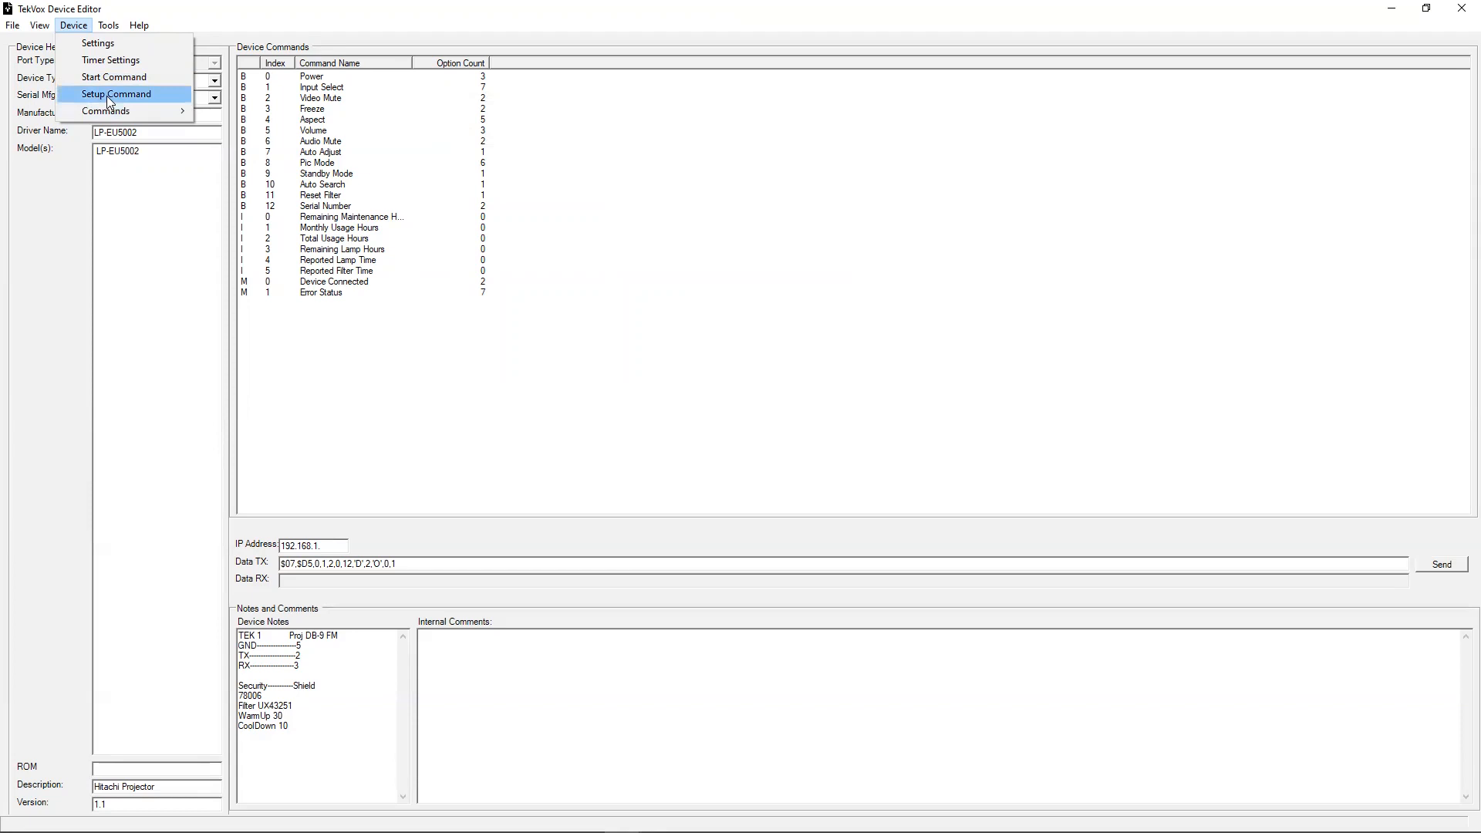
pyautogui.click(107, 96)
pyautogui.moveTo(198, 81); pyautogui.dragTo(602, 128)
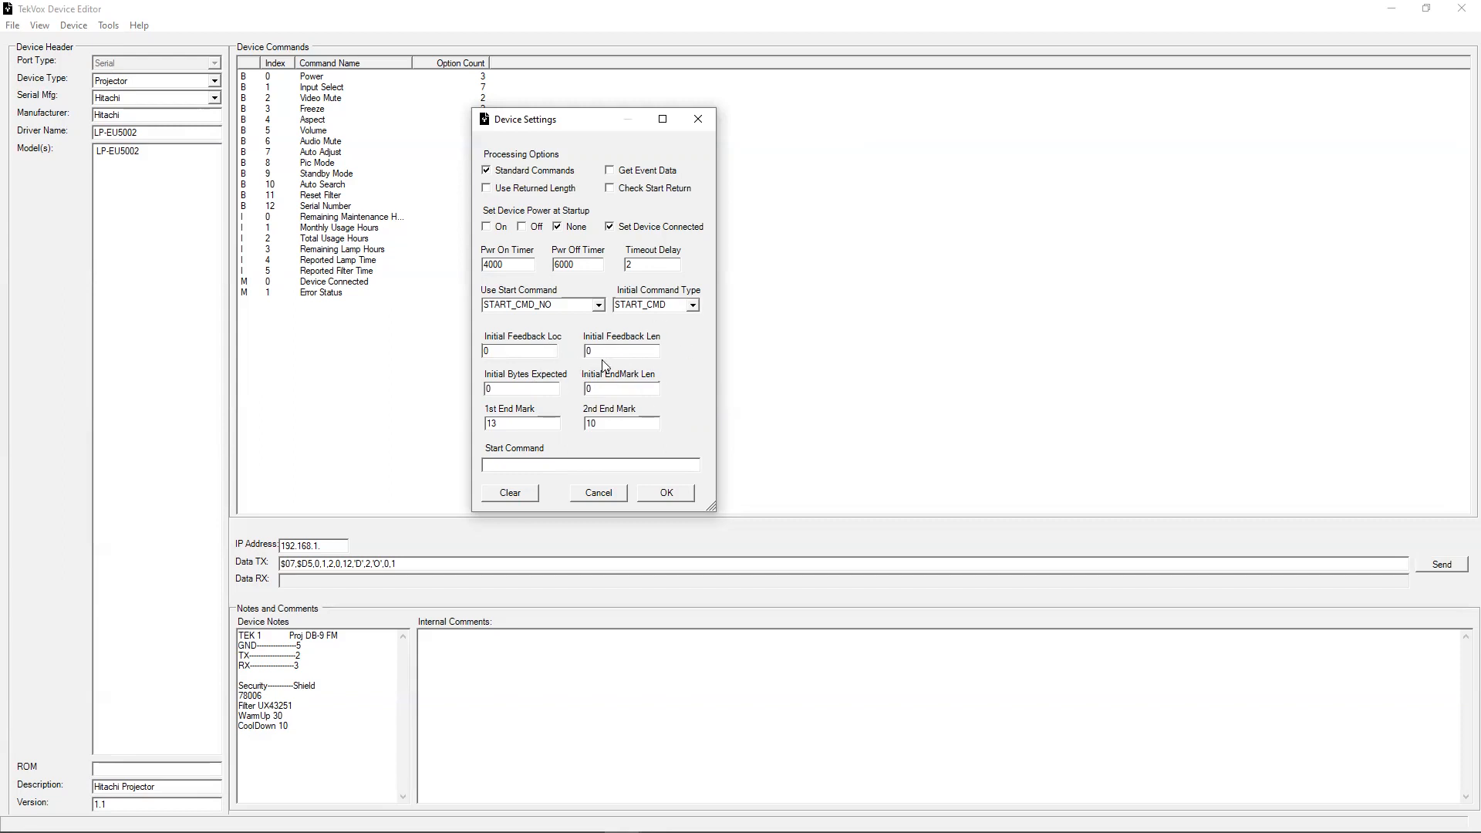
pyautogui.click(693, 305)
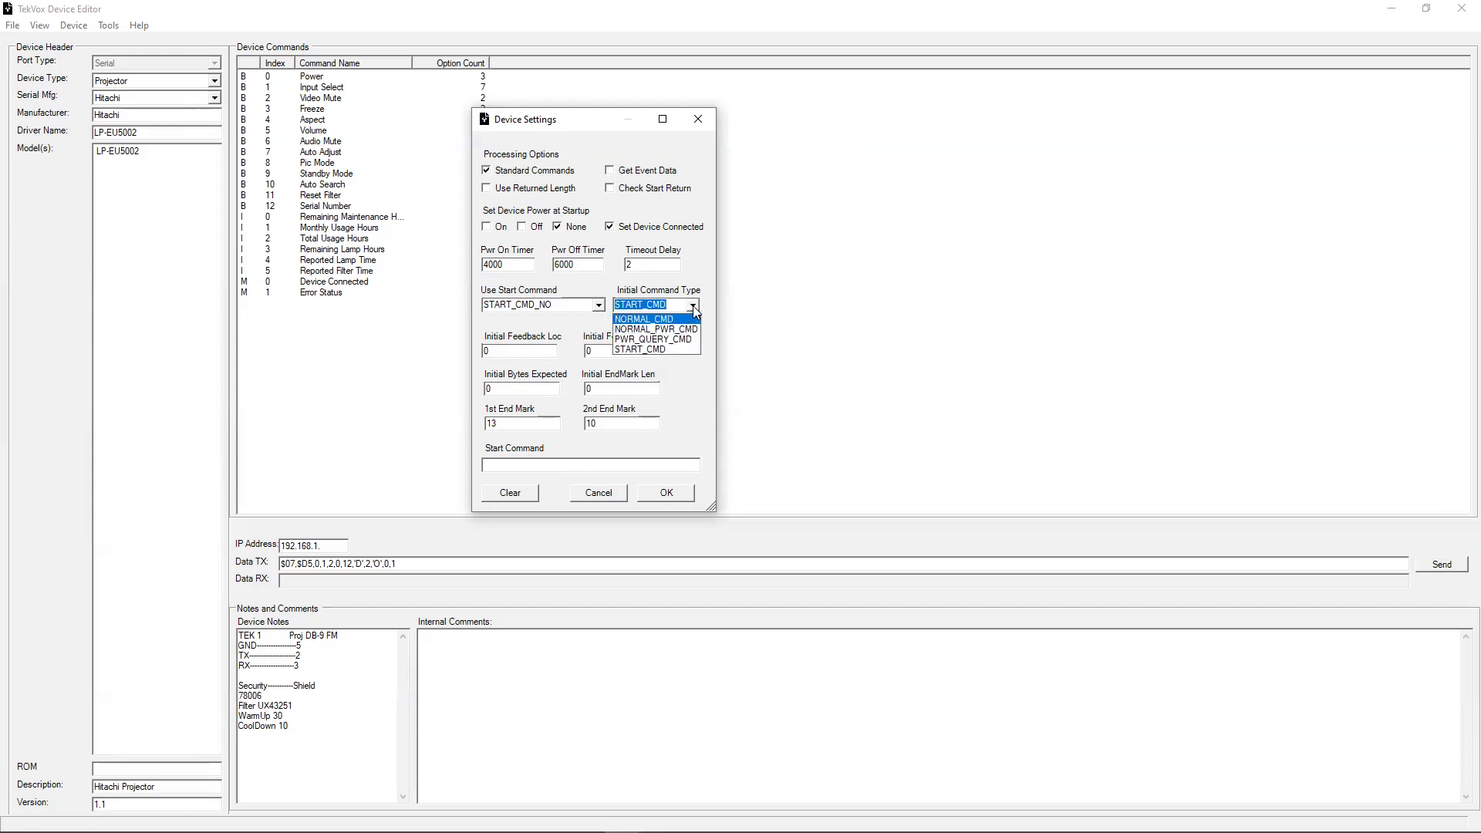
pyautogui.click(658, 348)
pyautogui.moveTo(578, 122); pyautogui.dragTo(647, 135)
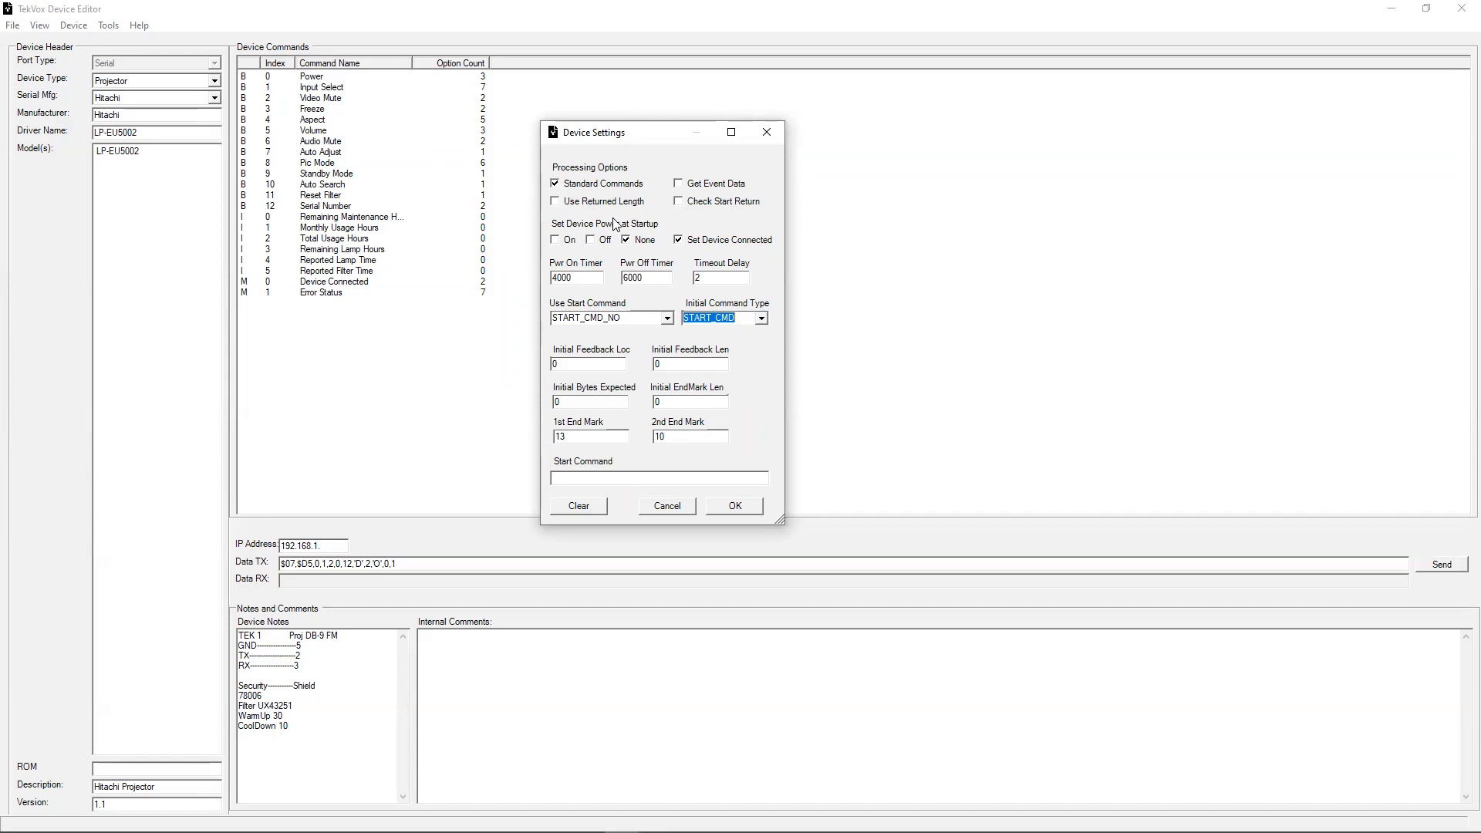
# Step: Go through the On and Off options for device power at startup and settle on None
pyautogui.click(556, 242)
pyautogui.click(602, 242)
pyautogui.click(641, 241)
# Step: Examine the power on timer, power off timer and timeout delay values in the device settings
pyautogui.click(580, 278)
pyautogui.moveTo(580, 276); pyautogui.dragTo(548, 278)
pyautogui.click(586, 275)
pyautogui.moveTo(595, 276); pyautogui.dragTo(530, 286)
pyautogui.moveTo(659, 277); pyautogui.dragTo(595, 282)
pyautogui.click(710, 278)
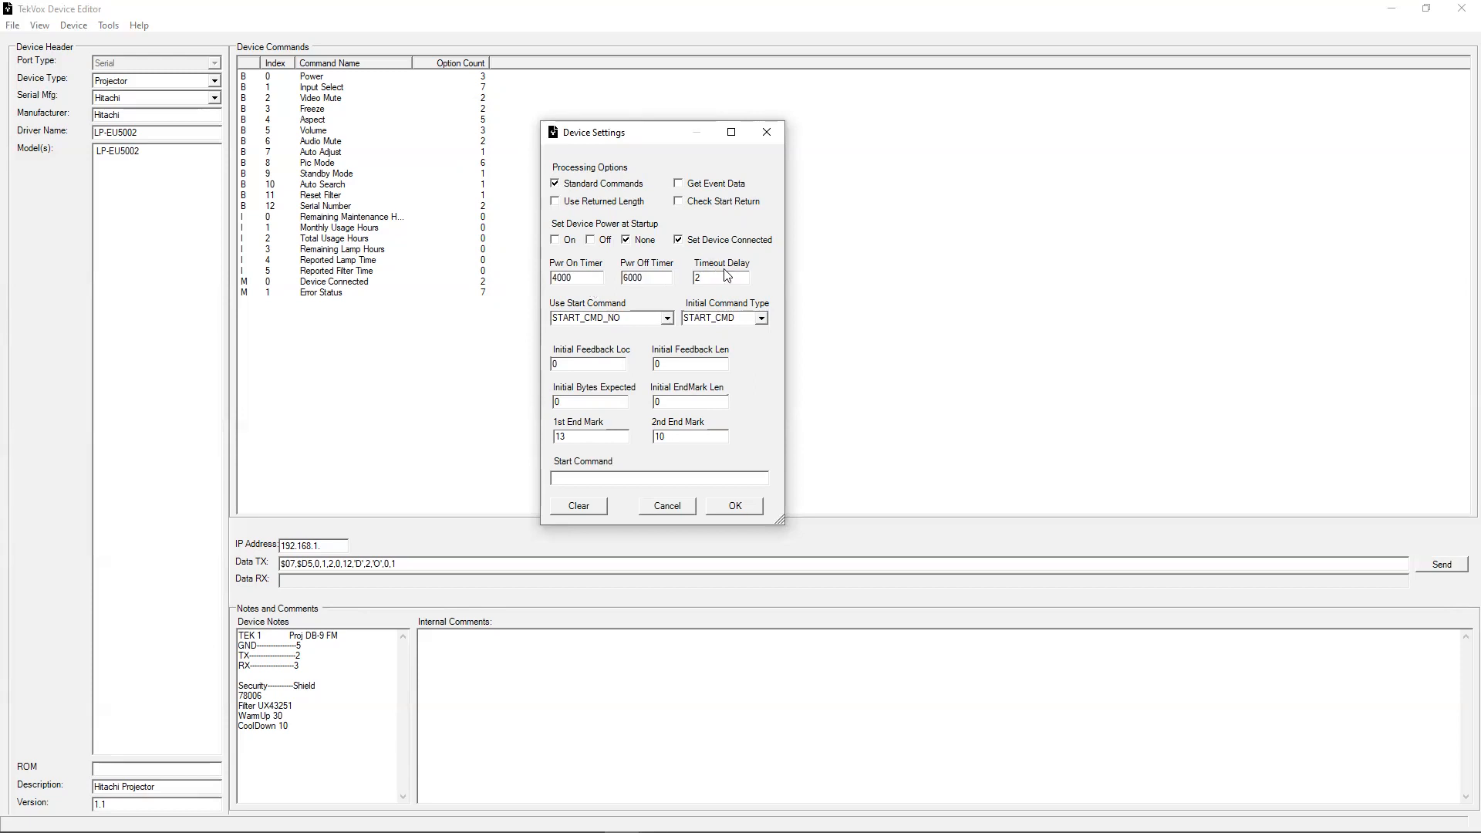